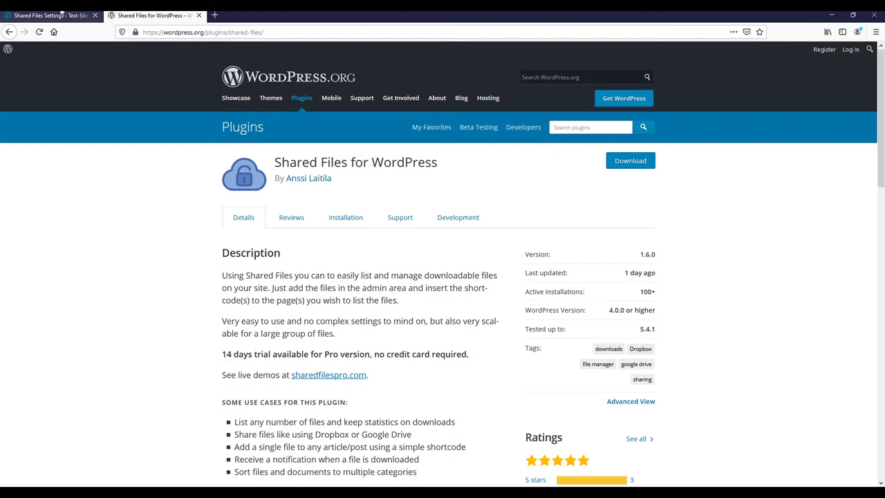
Step: Review the layout, card background and card font choices in the Shared Files general settings
{"action": "left_click", "coordinate": [70, 14]}
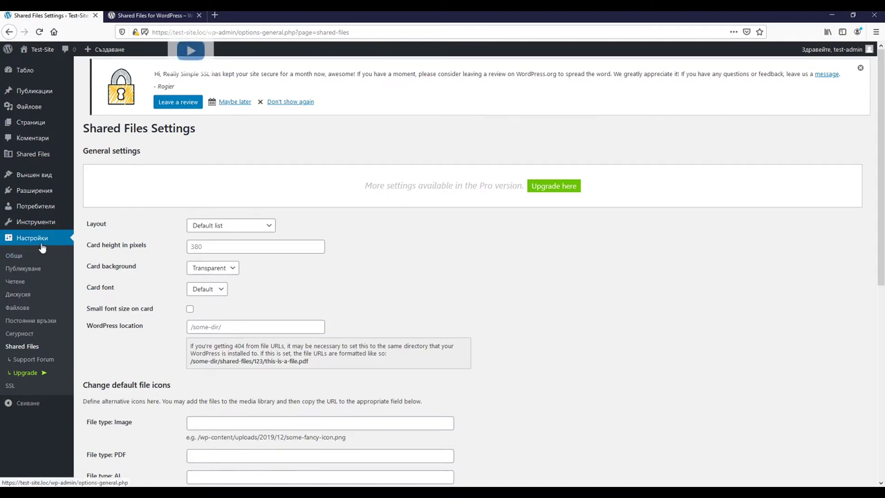
{"action": "mouse_move", "coordinate": [27, 160]}
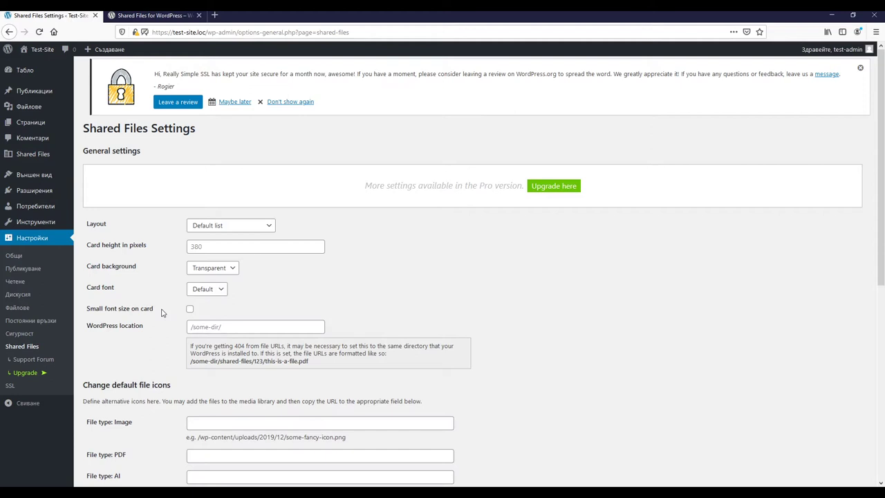
{"action": "left_click", "coordinate": [270, 228]}
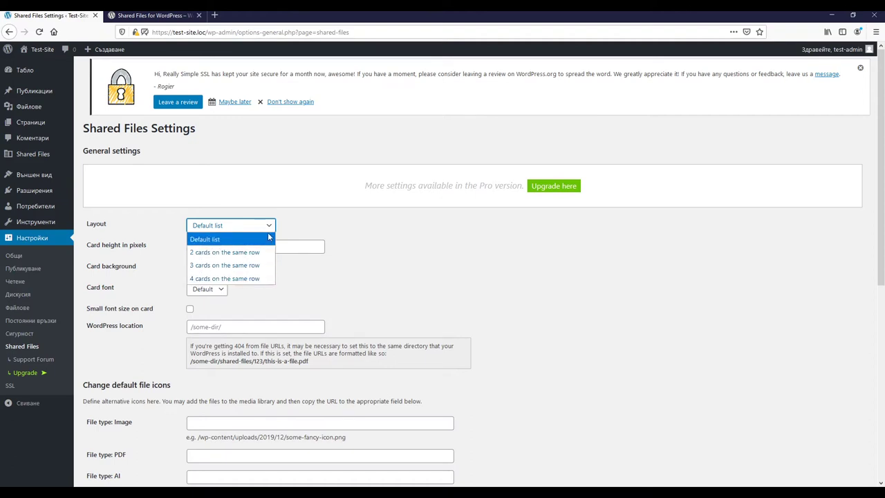
{"action": "left_click", "coordinate": [305, 227]}
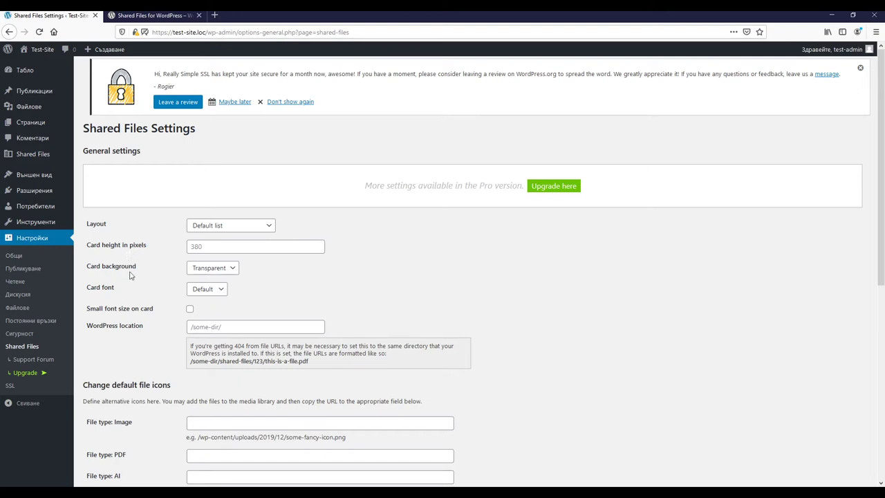
{"action": "left_click", "coordinate": [227, 270]}
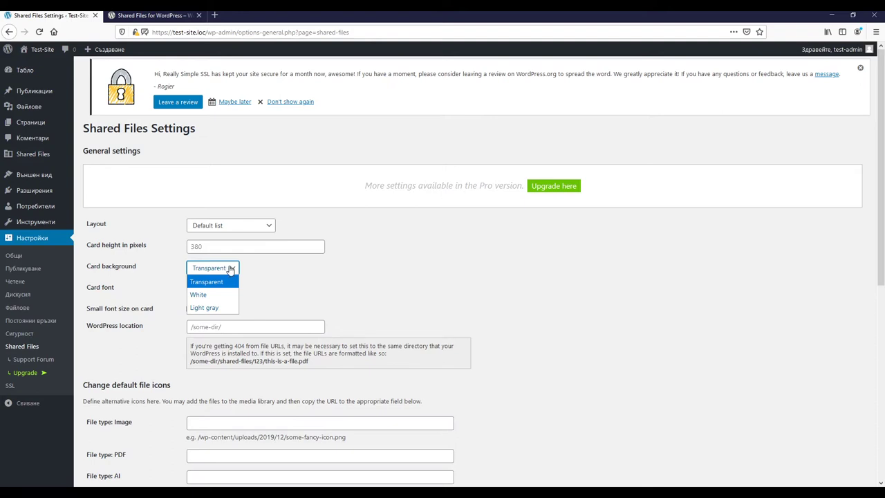
{"action": "left_click", "coordinate": [230, 269]}
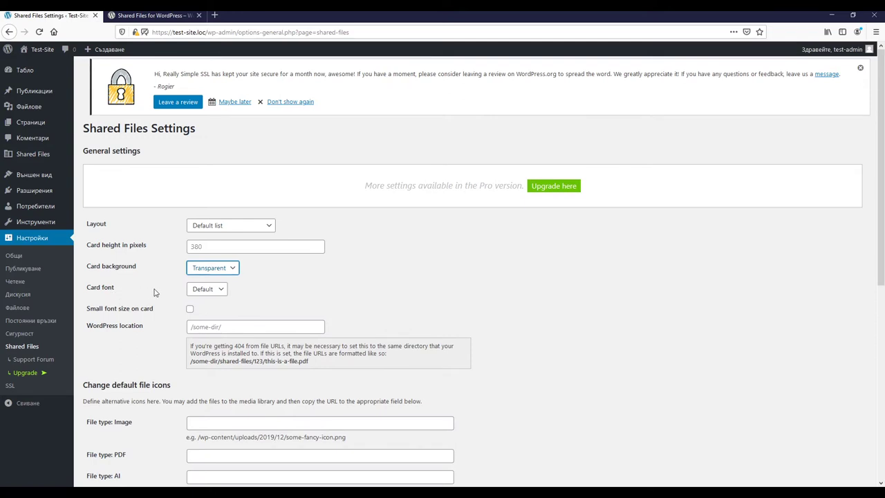
{"action": "left_click", "coordinate": [221, 293]}
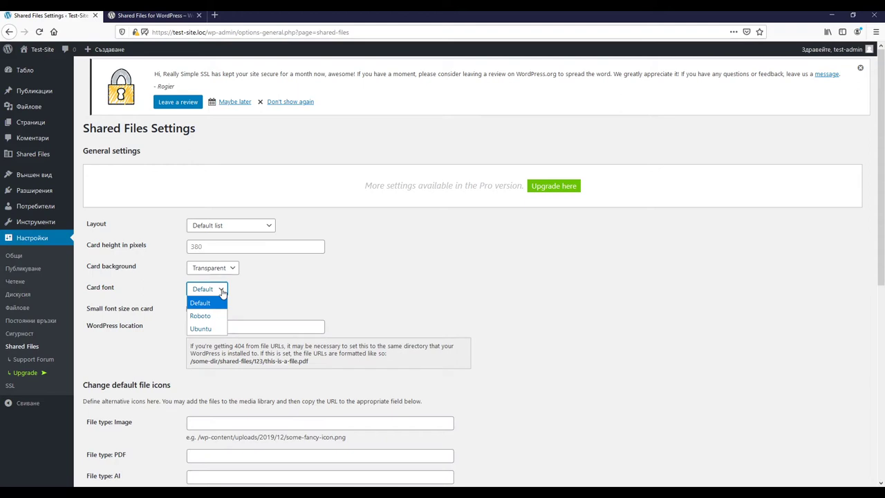
{"action": "left_click", "coordinate": [221, 291]}
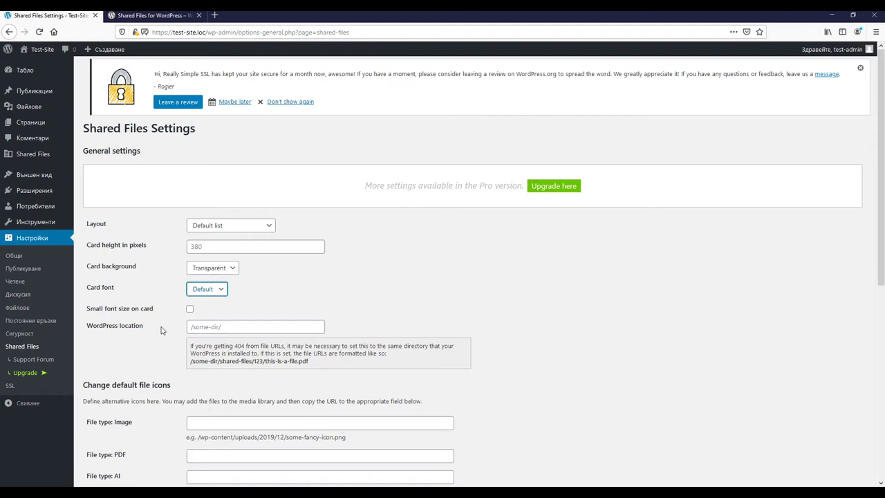
Step: Examine the default file icon fields for each file type in the Shared Files settings
{"action": "scroll", "coordinate": [161, 330], "scroll_direction": "down", "scroll_amount": 3}
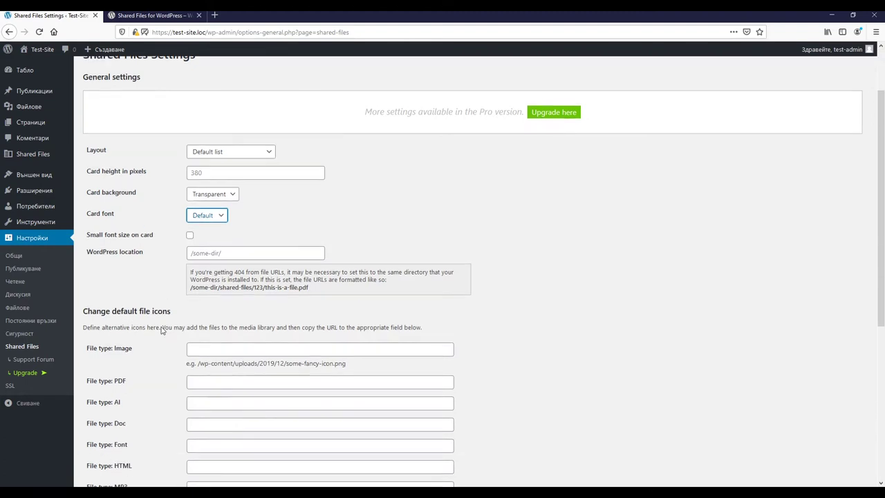
{"action": "scroll", "coordinate": [161, 331], "scroll_direction": "down", "scroll_amount": 3}
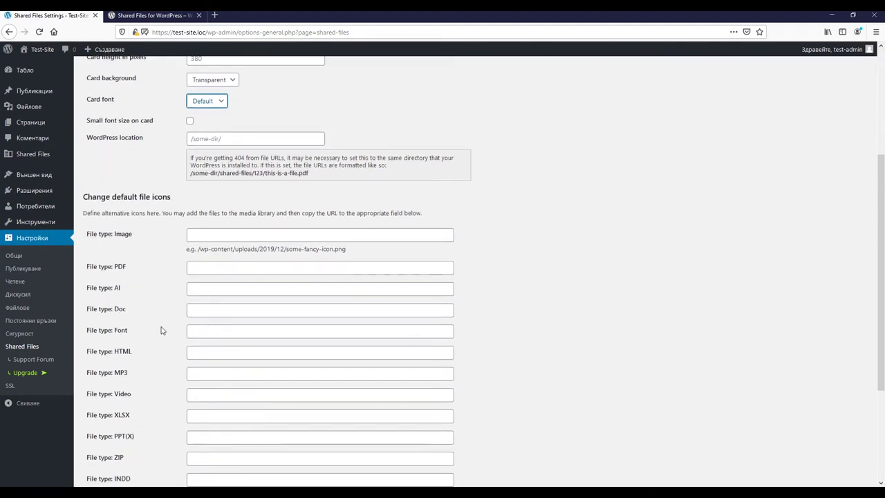
{"action": "scroll", "coordinate": [159, 294], "scroll_direction": "down", "scroll_amount": 1}
{"action": "scroll", "coordinate": [159, 294], "scroll_direction": "down", "scroll_amount": 1}
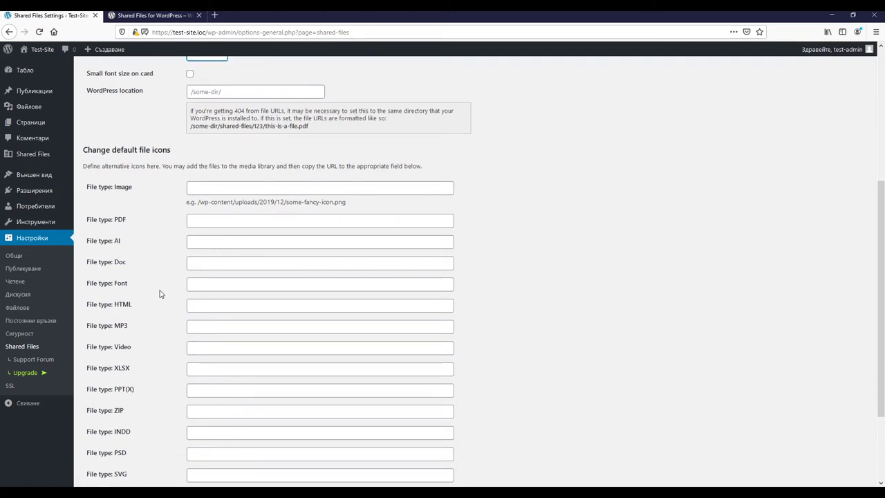
{"action": "scroll", "coordinate": [159, 294], "scroll_direction": "down", "scroll_amount": 3}
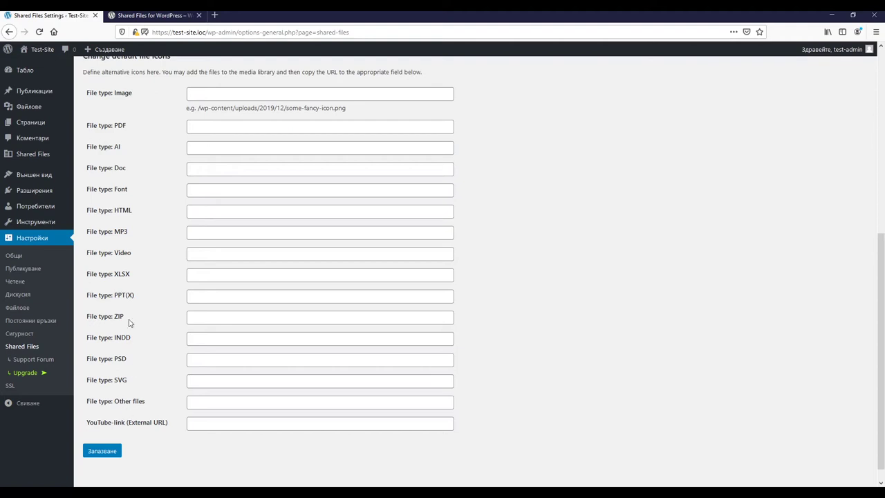
{"action": "left_click", "coordinate": [111, 456]}
Step: View the Shared Files file management list and the plugin's Categories page
{"action": "mouse_move", "coordinate": [40, 159]}
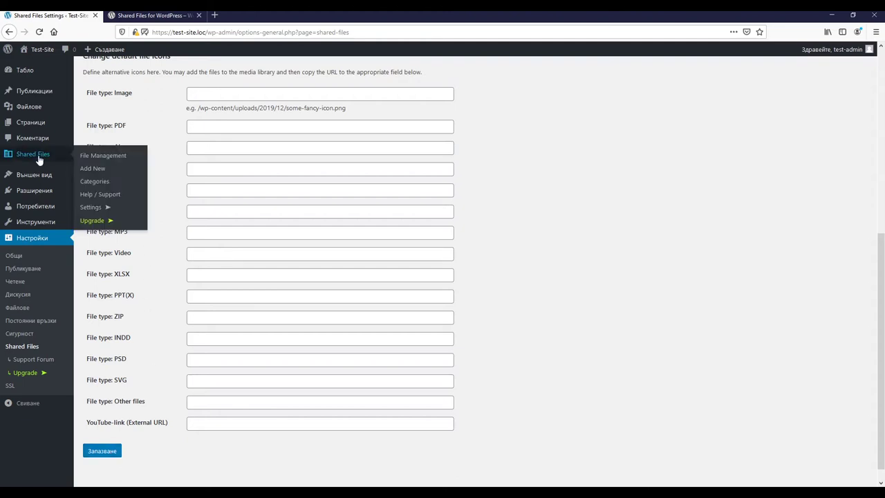
{"action": "left_click", "coordinate": [87, 158]}
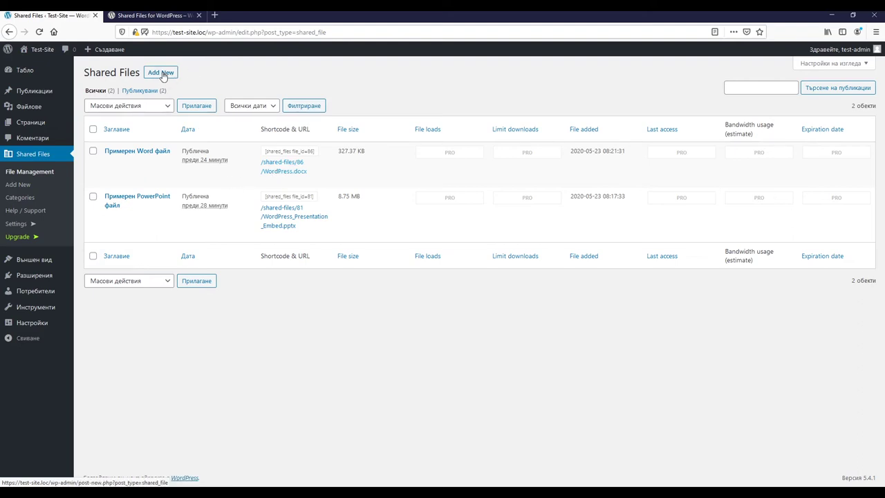
{"action": "left_click", "coordinate": [19, 199]}
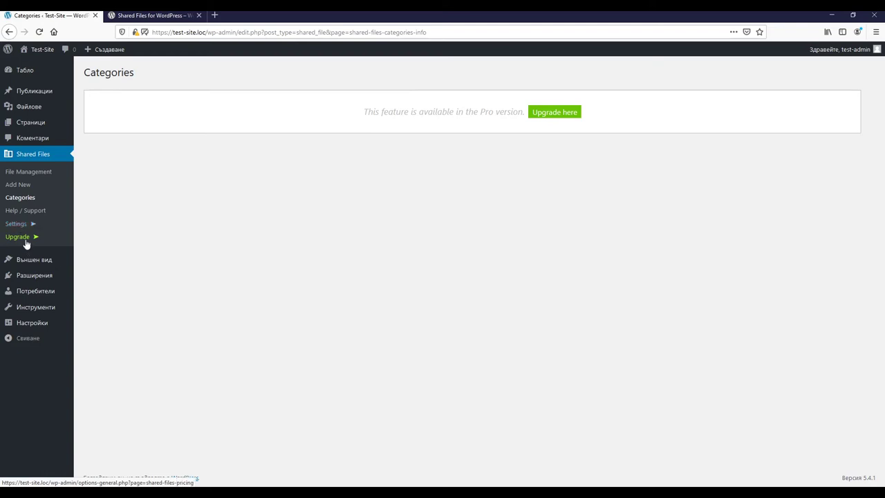
Step: Read the plugin's usage help, highlighting the shortcodes for listing all files and hiding the search form
{"action": "left_click", "coordinate": [36, 212]}
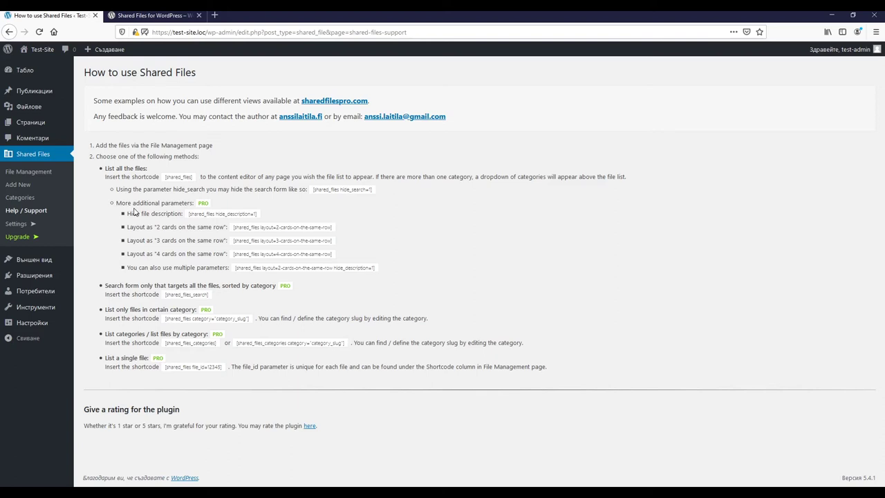
{"action": "left_click_drag", "start_coordinate": [165, 177], "coordinate": [192, 178]}
{"action": "left_click_drag", "start_coordinate": [314, 188], "coordinate": [375, 193]}
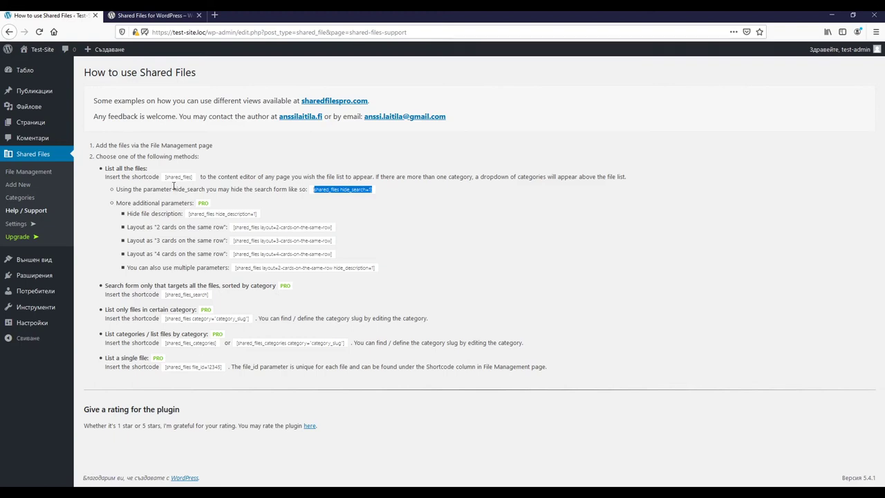
Step: View the form for adding a shared file and the edit page of "Примерен Word файл"
{"action": "left_click", "coordinate": [17, 187]}
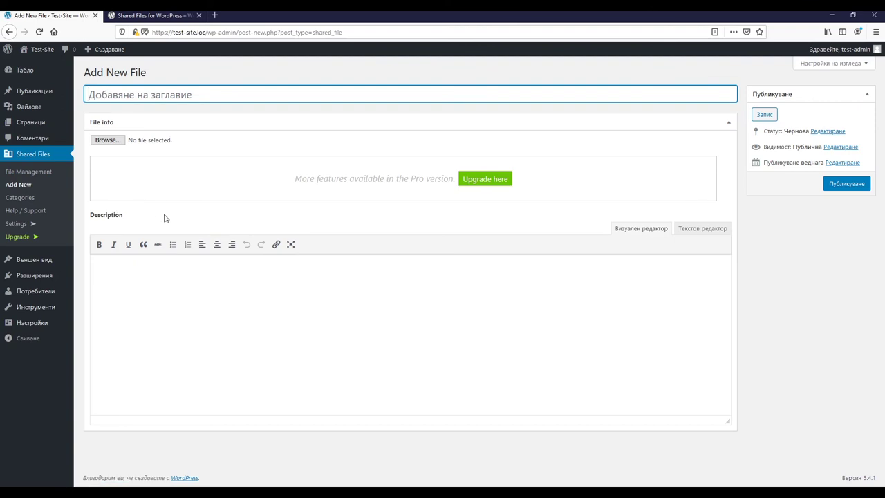
{"action": "left_click", "coordinate": [31, 173]}
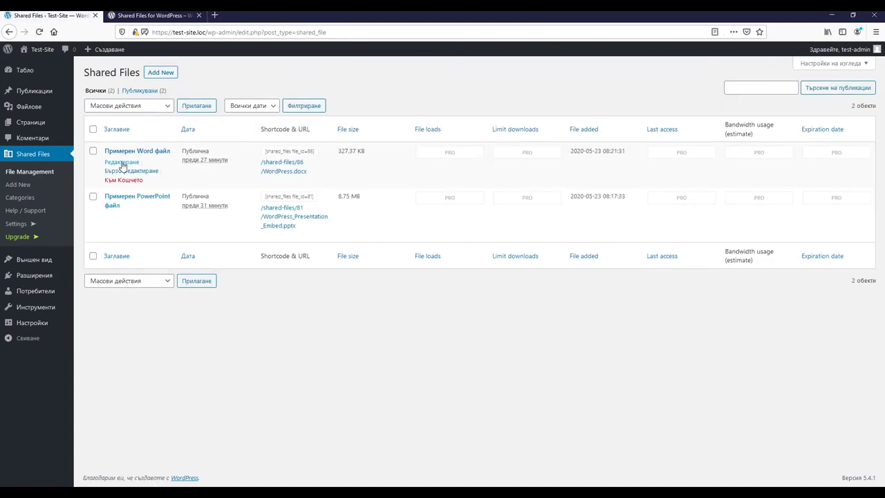
{"action": "left_click", "coordinate": [121, 163]}
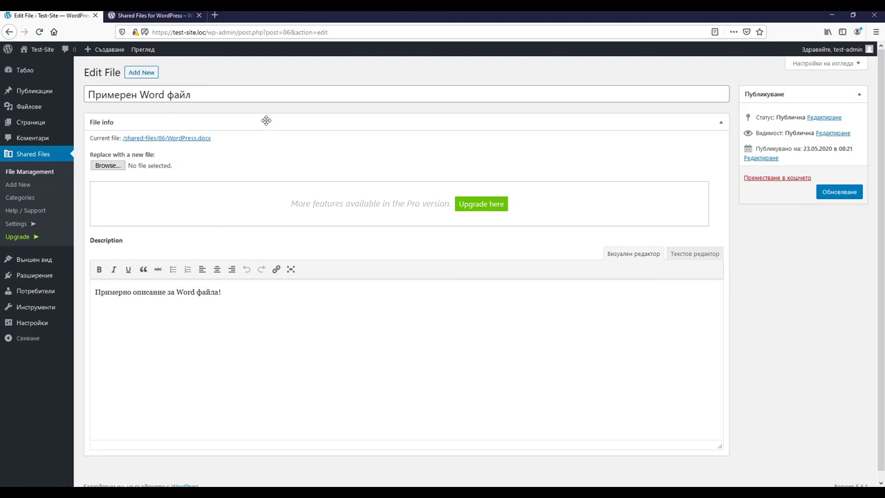
Step: Copy the [shared_files] shortcode from the plugin's help page
{"action": "left_click", "coordinate": [25, 210]}
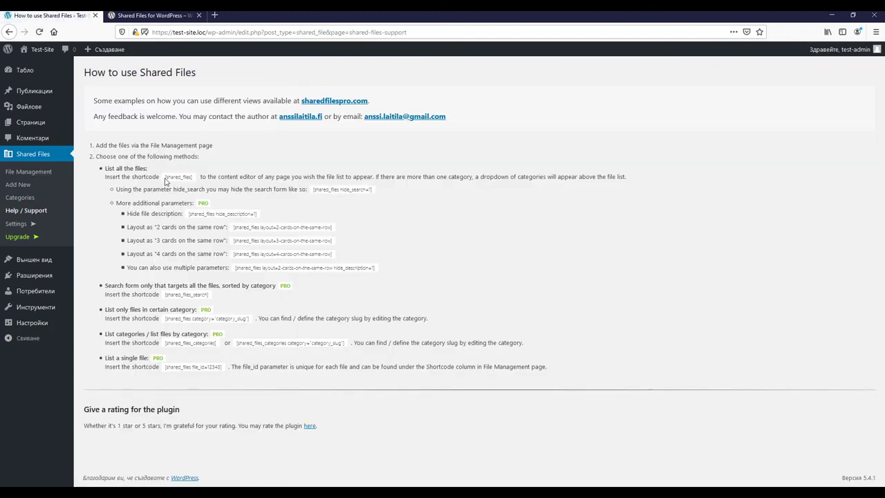
{"action": "left_click_drag", "start_coordinate": [166, 178], "coordinate": [196, 181]}
{"action": "key", "text": "ctrl+c"}
{"action": "right_click", "coordinate": [196, 180]}
{"action": "left_click", "coordinate": [201, 185]}
Step: Create a new post containing the copied [shared_files] shortcode and preview it
{"action": "mouse_move", "coordinate": [106, 54]}
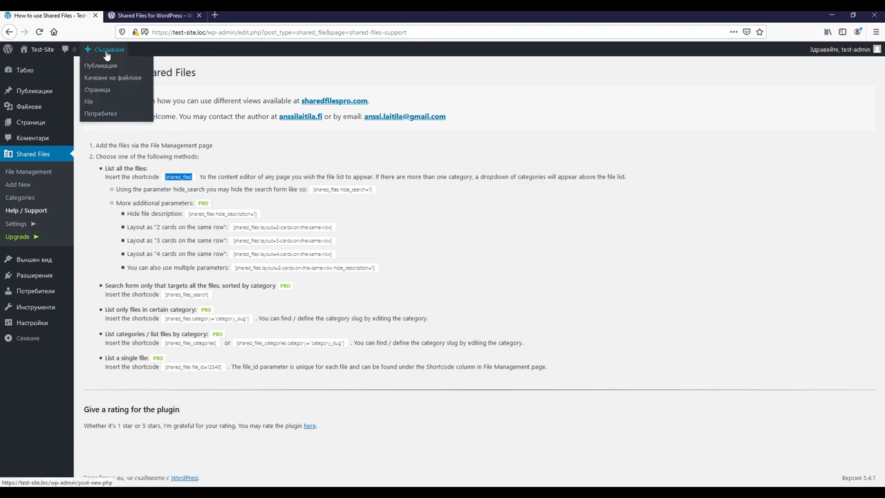
{"action": "left_click", "coordinate": [104, 69]}
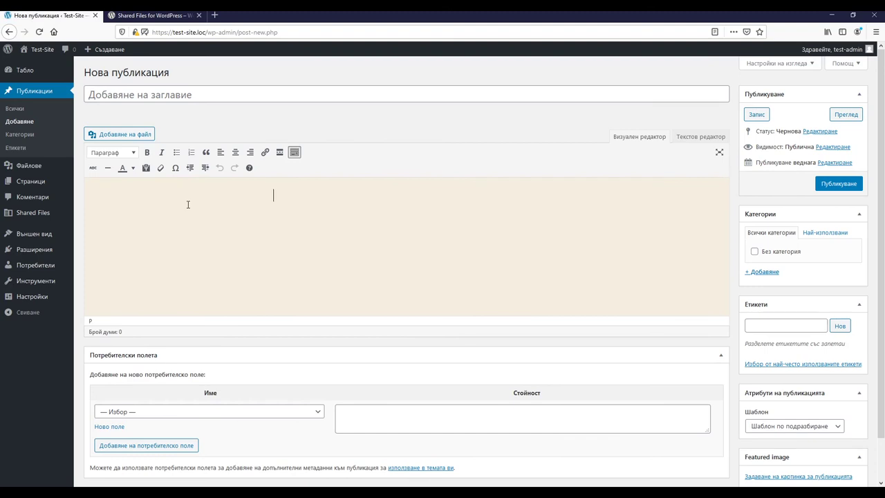
{"action": "key", "text": "ctrl+v"}
{"action": "left_click", "coordinate": [846, 116]}
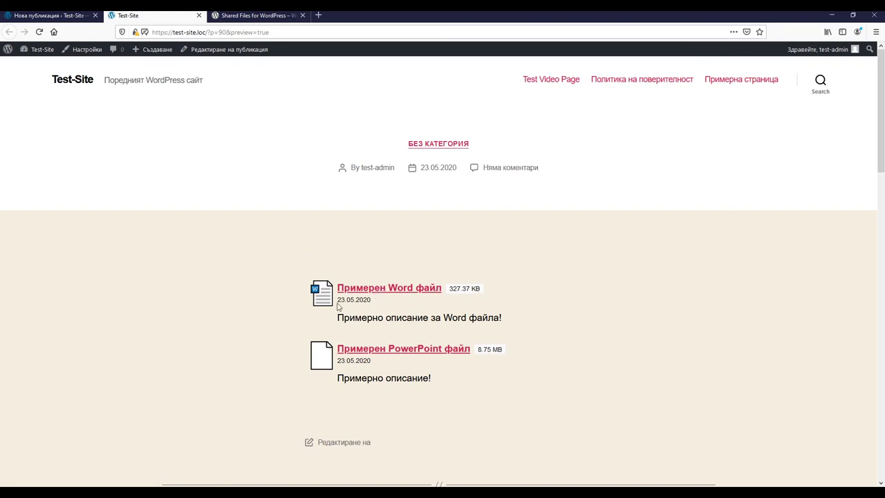
Step: Test the download link of "Примерен Word файл" in the post preview, then cancel the download
{"action": "left_click", "coordinate": [388, 288]}
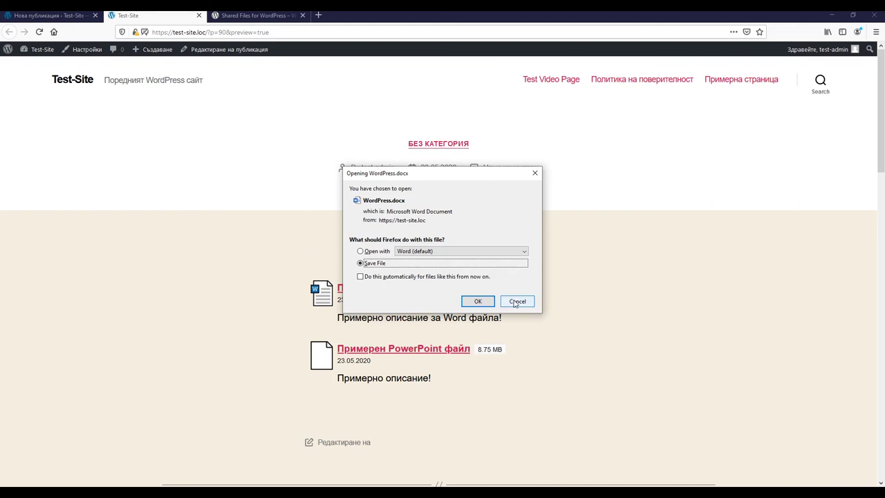
{"action": "left_click", "coordinate": [515, 302]}
Step: Review the free and Pro feature lists on the plugin's WordPress.org page and return to the post preview
{"action": "left_click", "coordinate": [235, 15]}
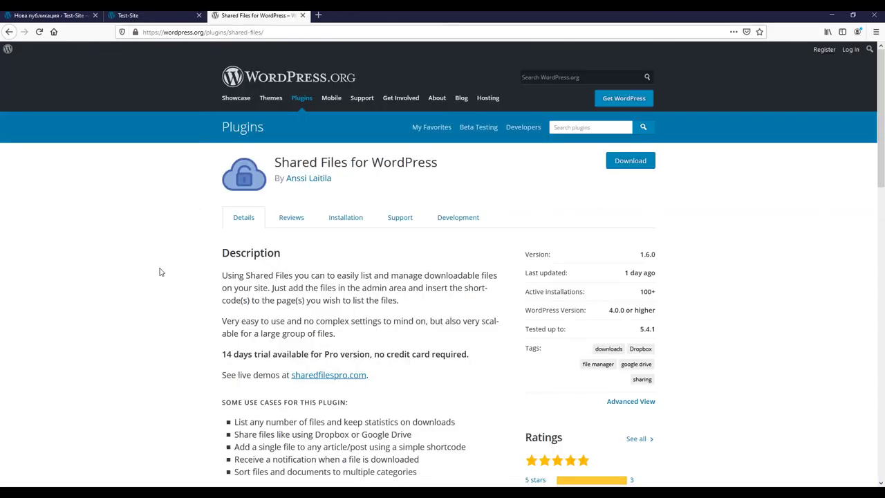
{"action": "scroll", "coordinate": [159, 271], "scroll_direction": "down", "scroll_amount": 5}
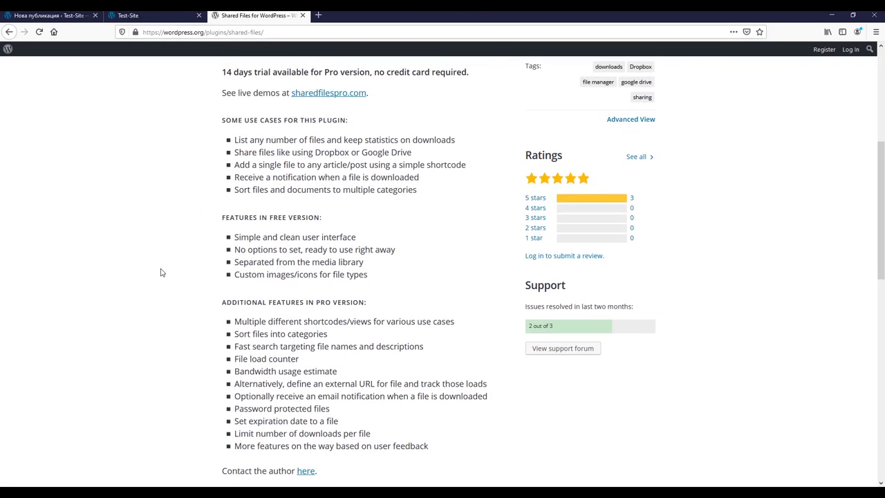
{"action": "scroll", "coordinate": [161, 272], "scroll_direction": "down", "scroll_amount": 1}
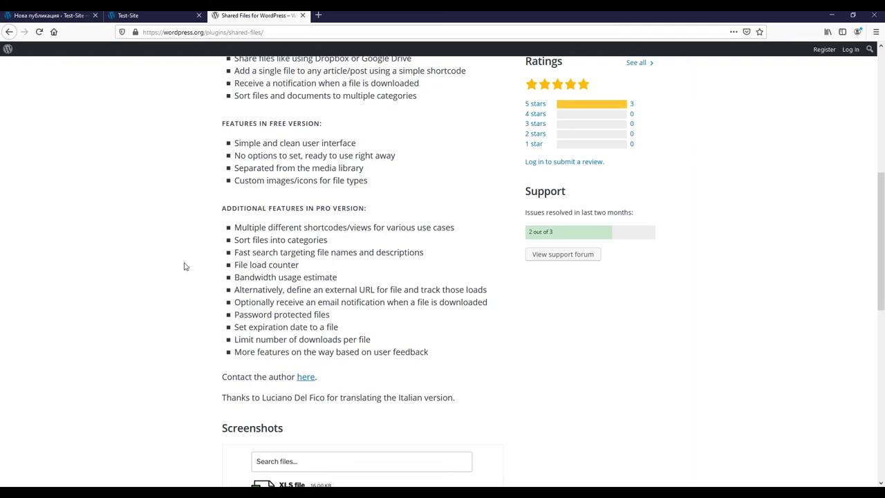
{"action": "left_click", "coordinate": [155, 15]}
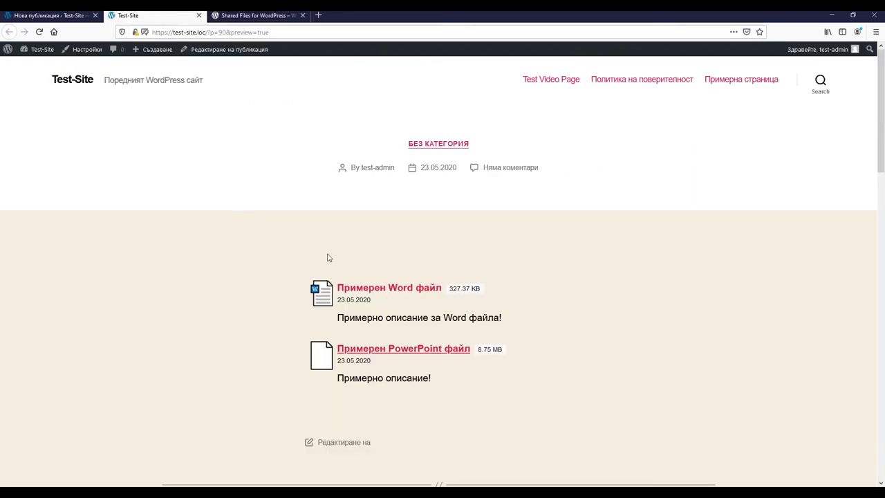